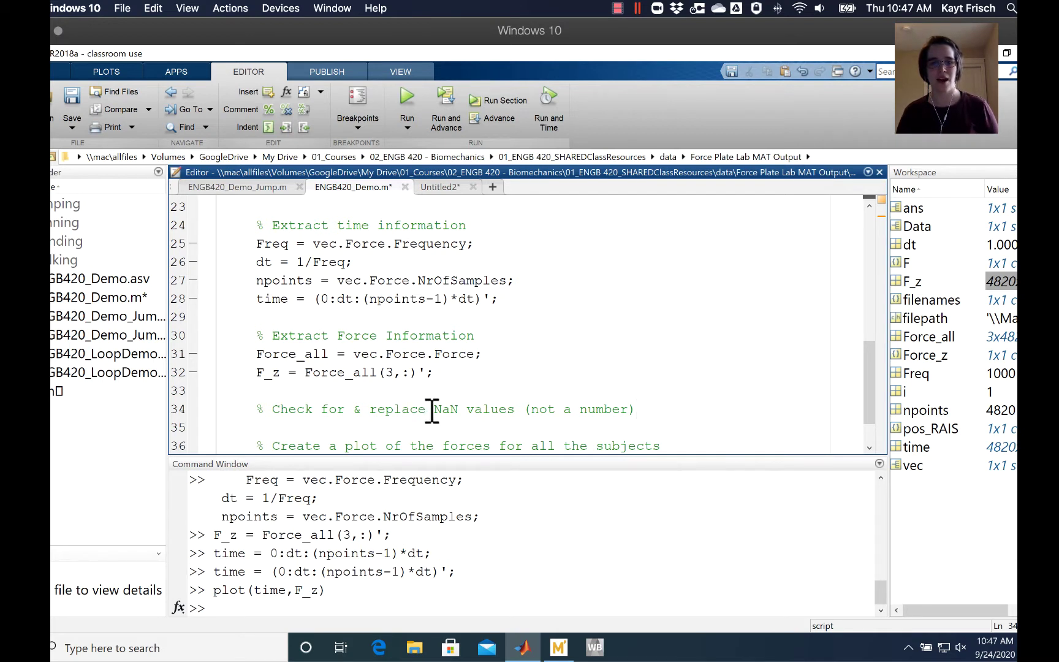
- Insert a new line 35 reading F_z(2) = 1000; below the NaN comment
left_click_drag(434, 409, 459, 409)
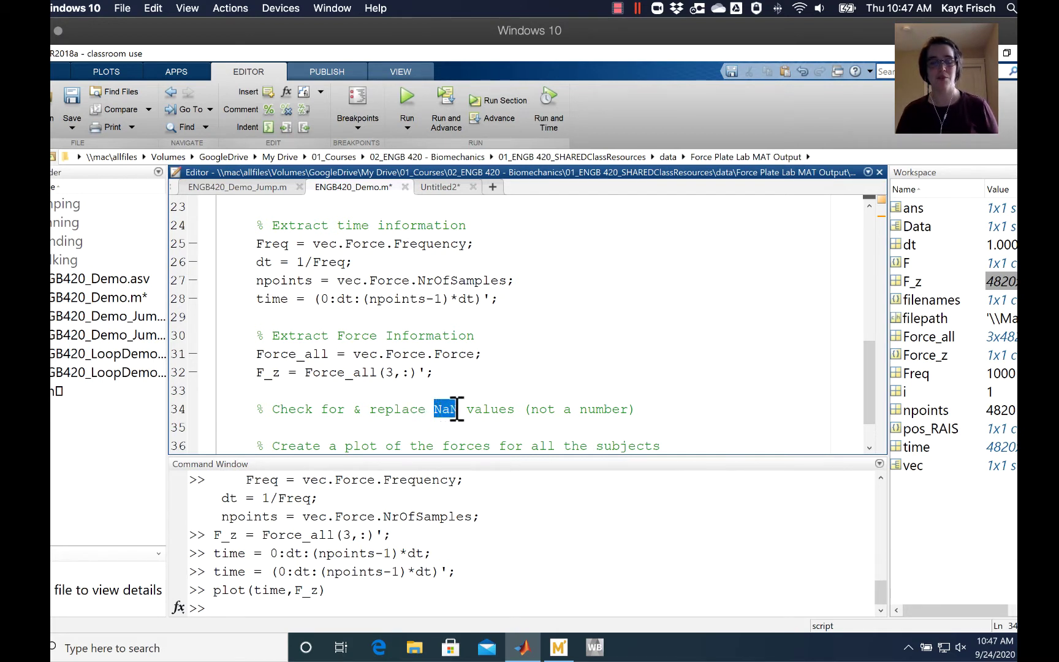
left_click(635, 409)
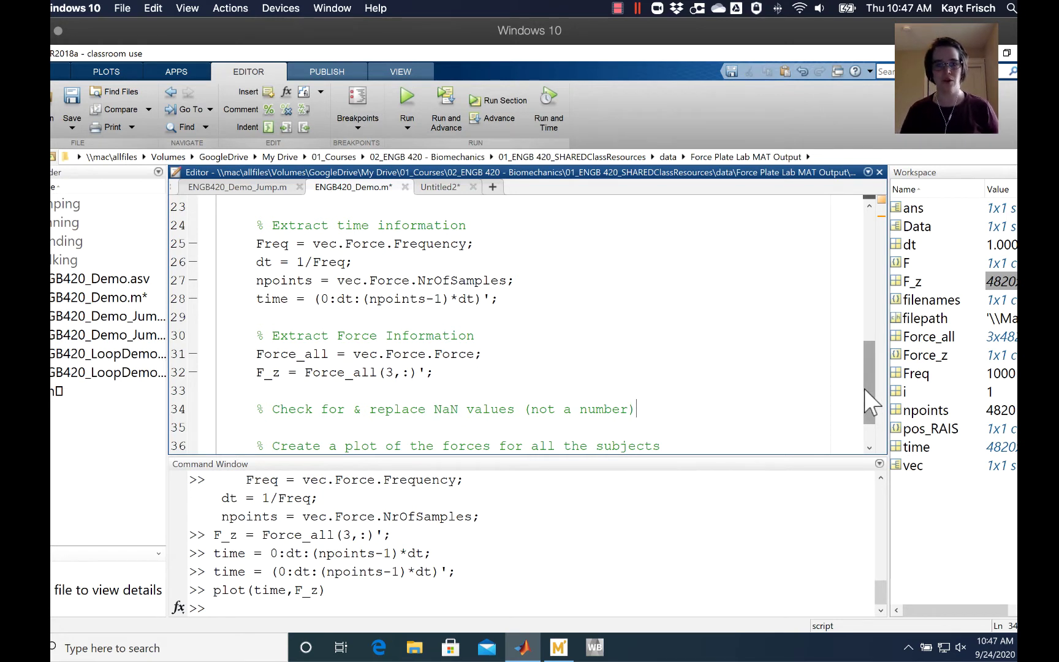
key("Return")
type("F_")
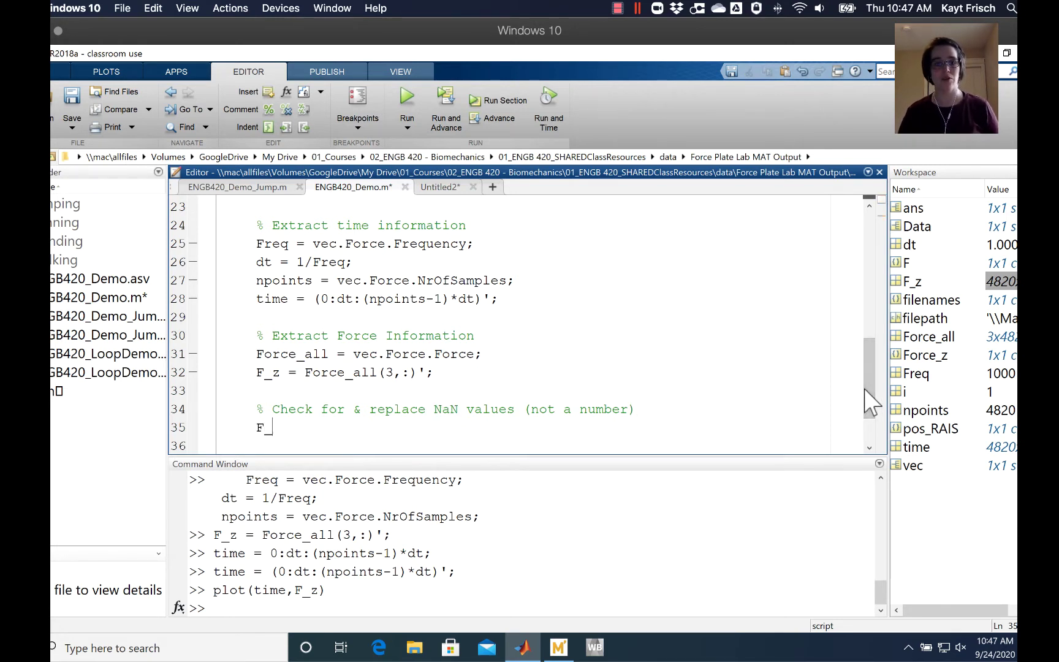
type("z")
key("shift+Home")
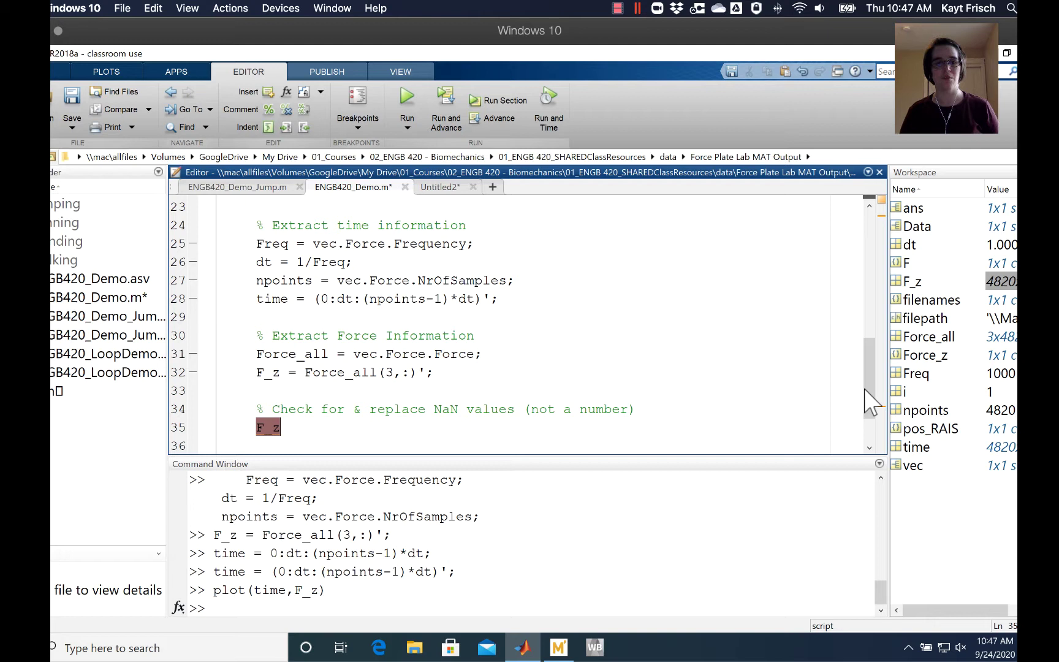
type("(")
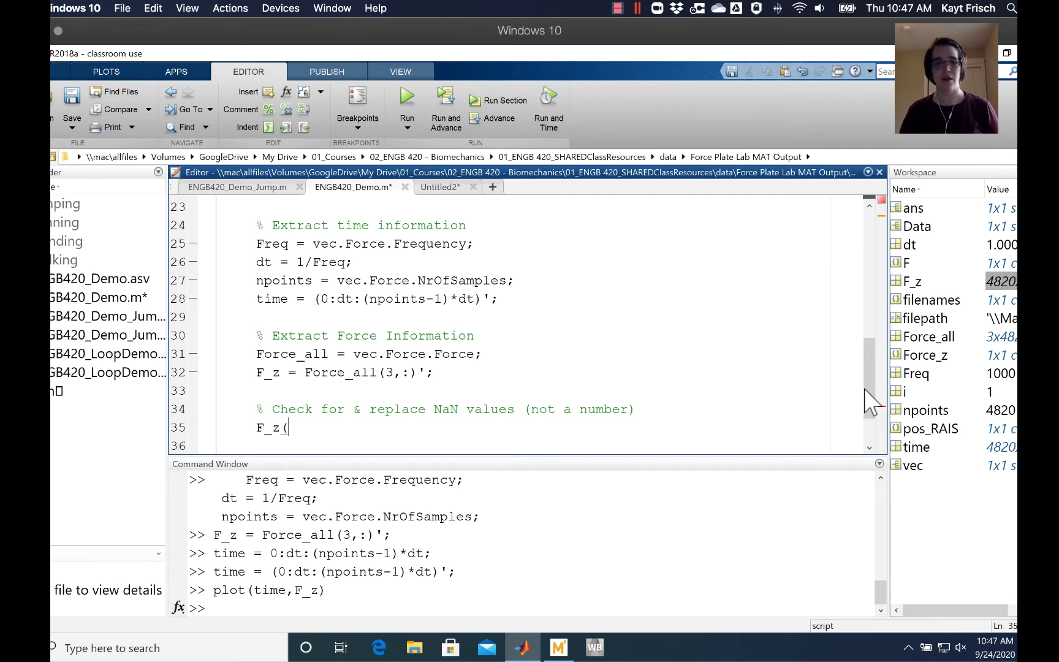
type("is")
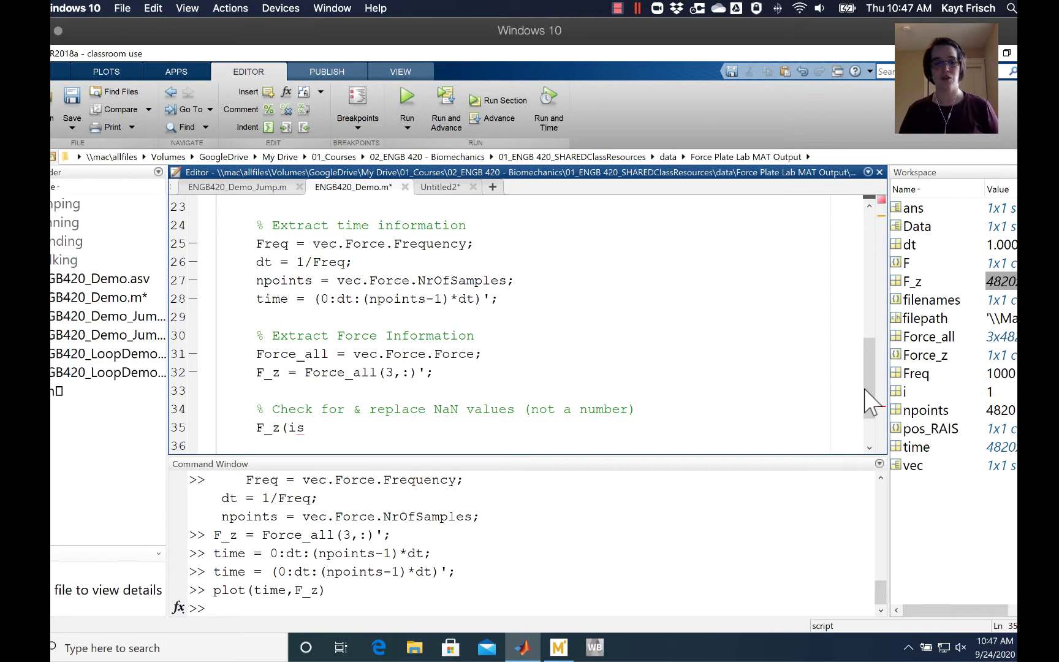
key("BackSpace")
key("BackSpace")
key("BackSpace")
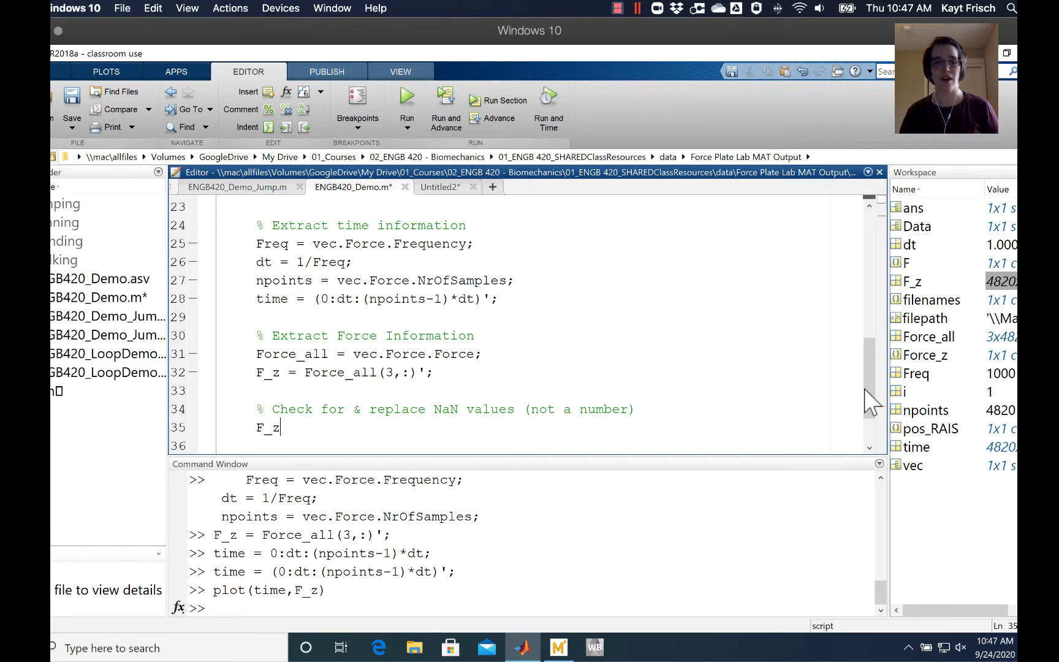
type("(")
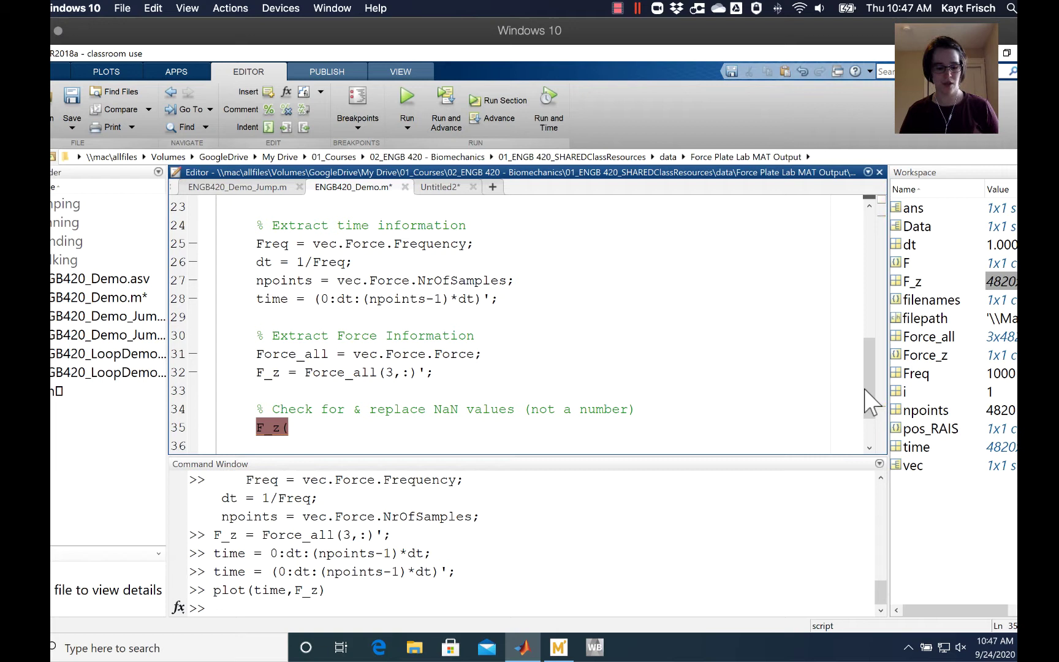
type("2)")
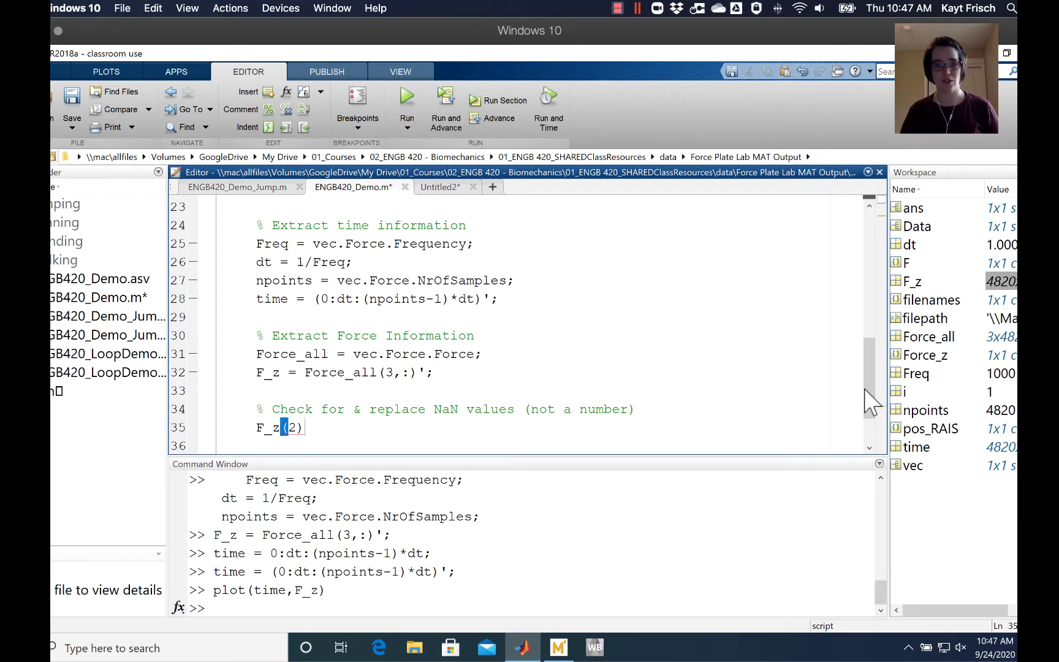
type(" = ")
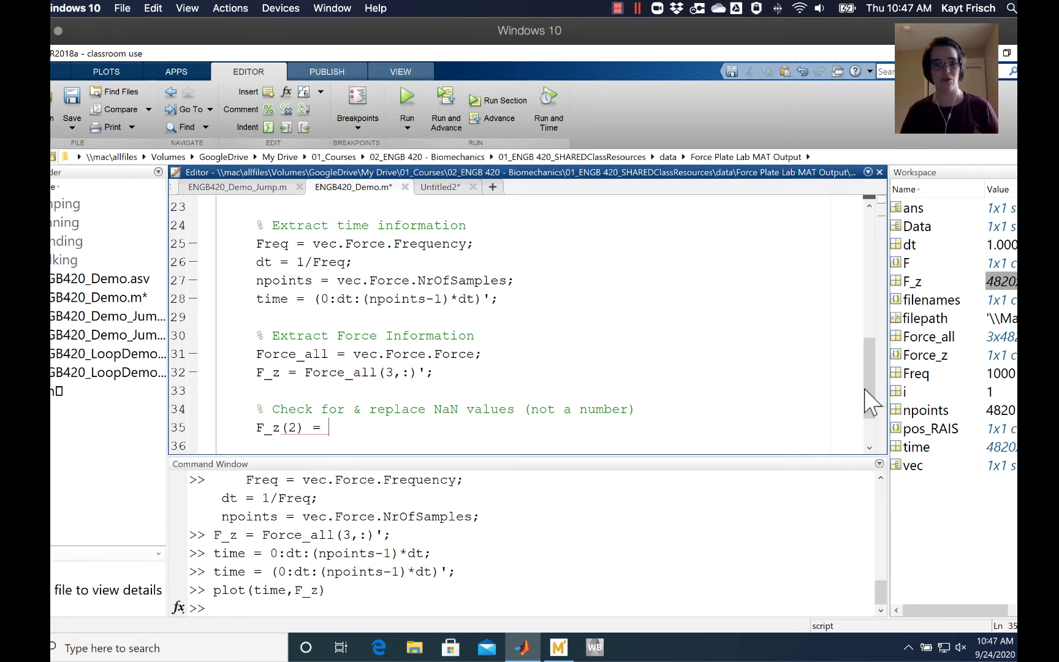
type("1000:")
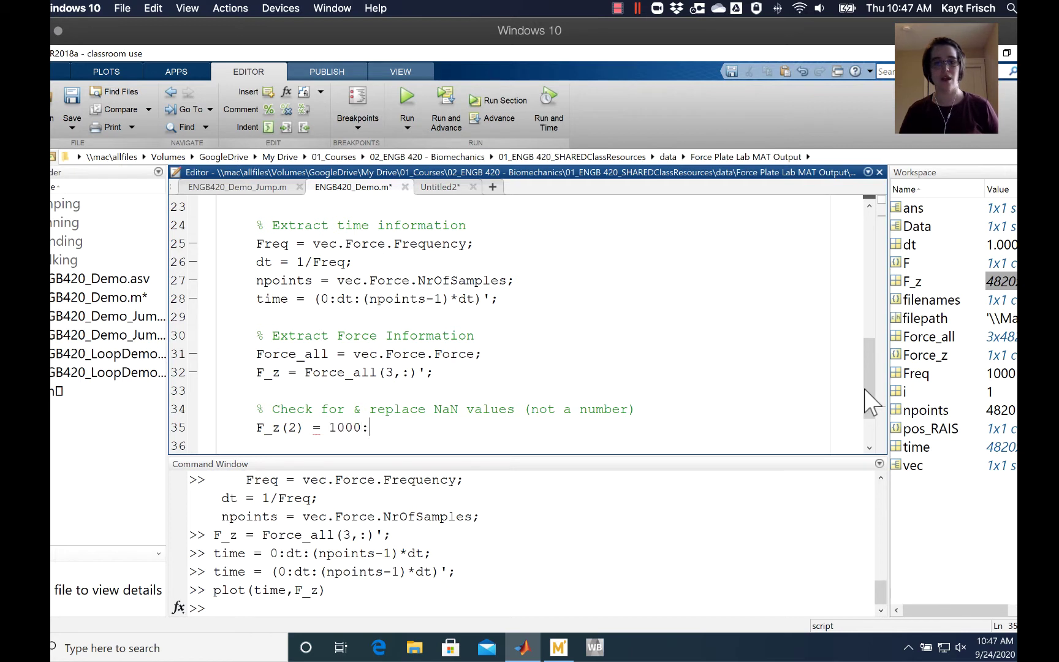
key("BackSpace")
type(";")
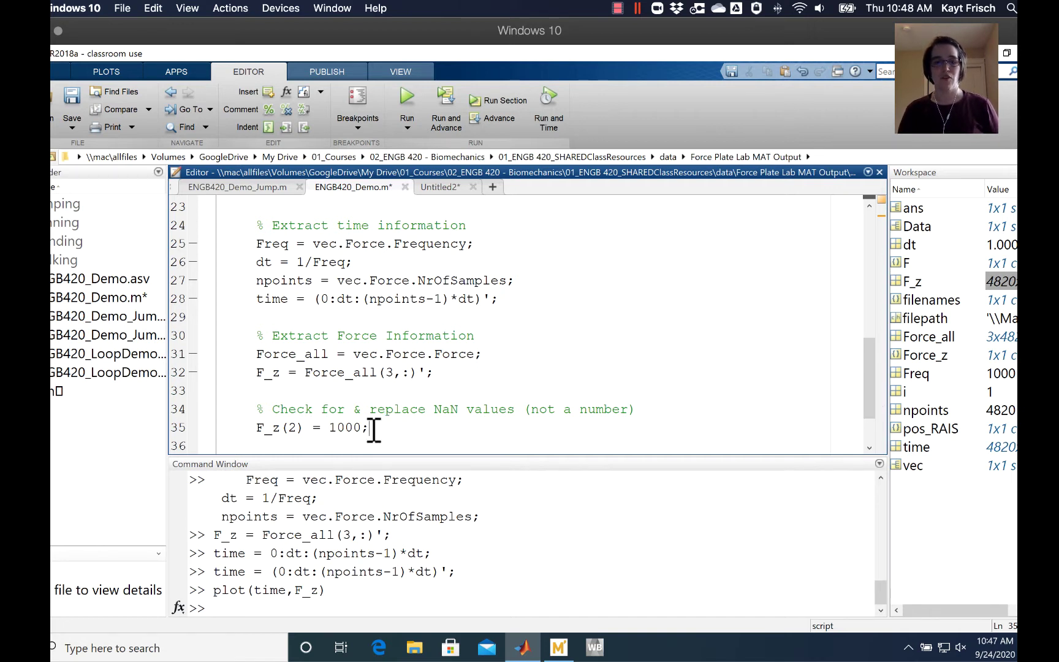
left_click_drag(371, 426, 329, 427)
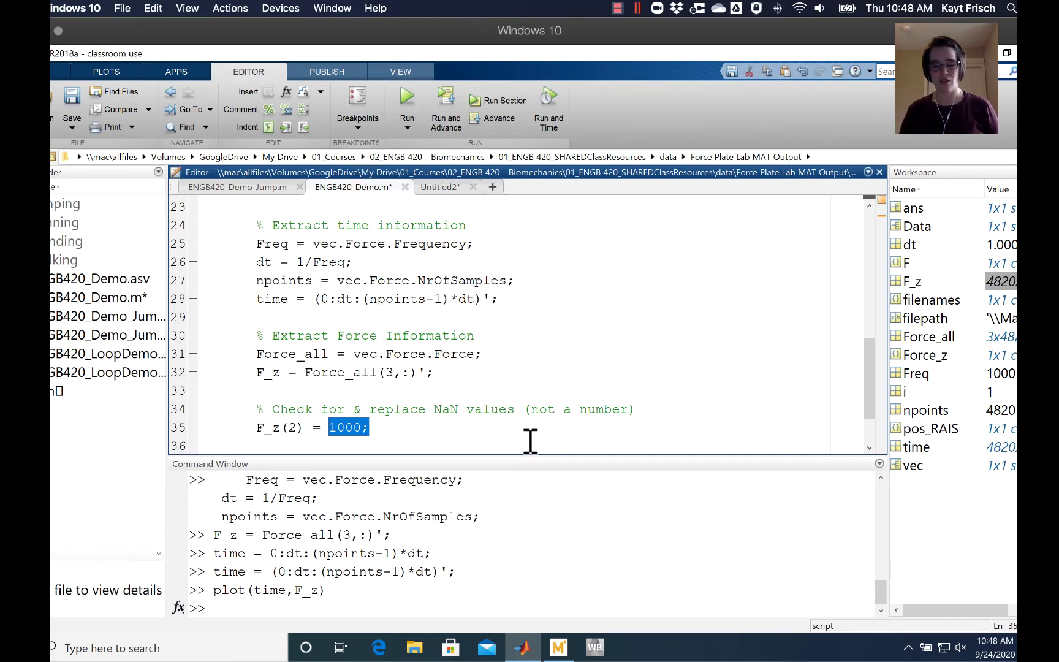
- Replace the 1000 assignment with the start of F_z(isnan(F_z(:,1)) on line 35
key("BackSpace")
key("BackSpace")
key("BackSpace")
key("BackSpace")
key("BackSpace")
key("BackSpace")
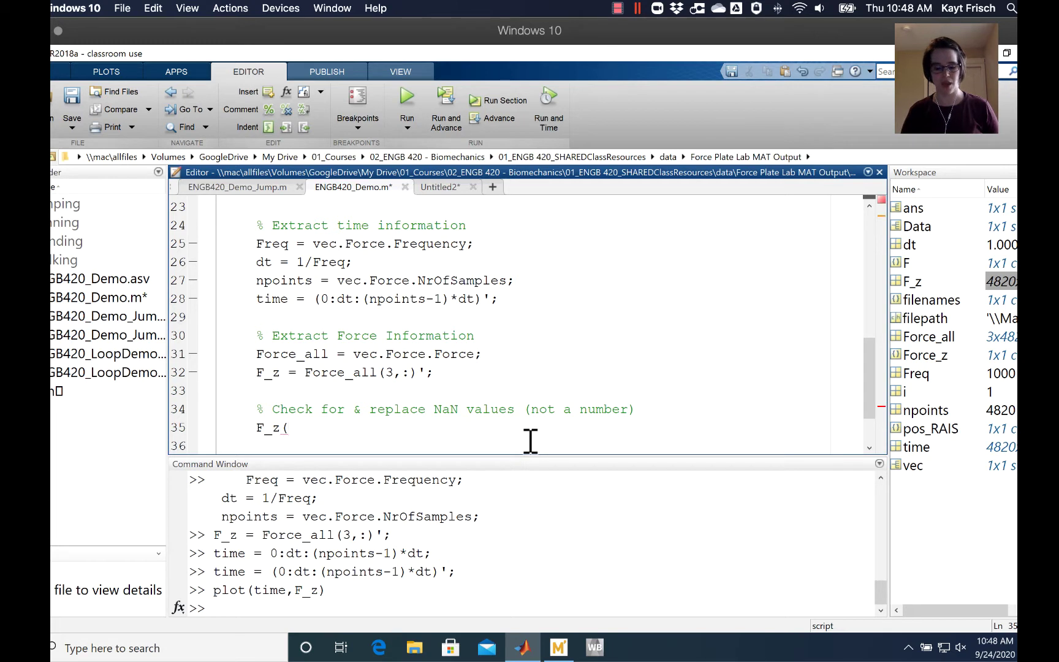
type("isnan")
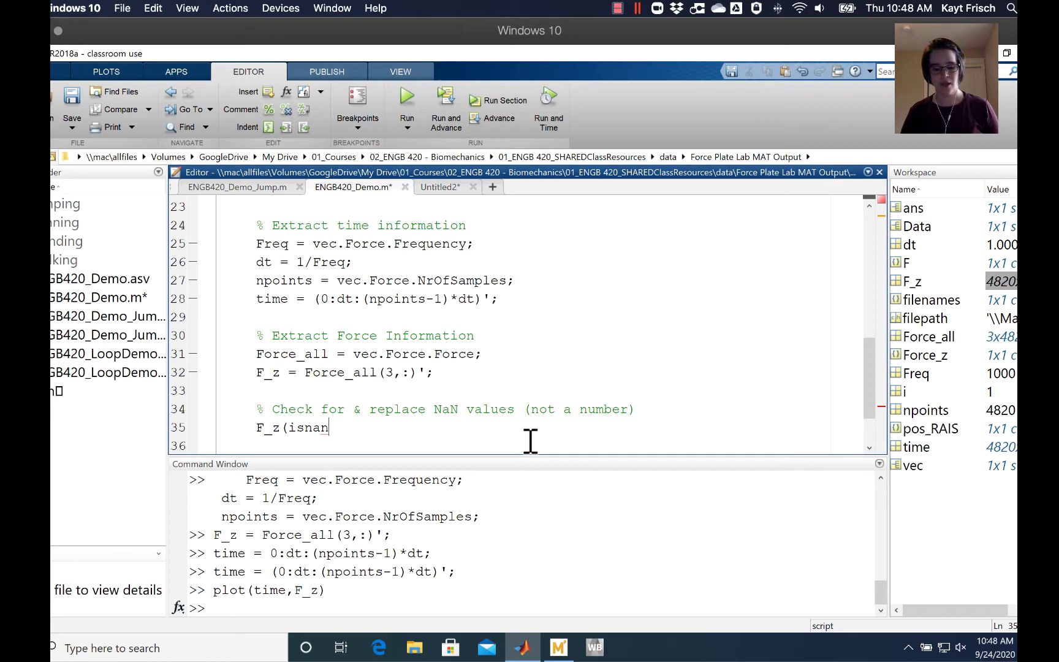
type("(")
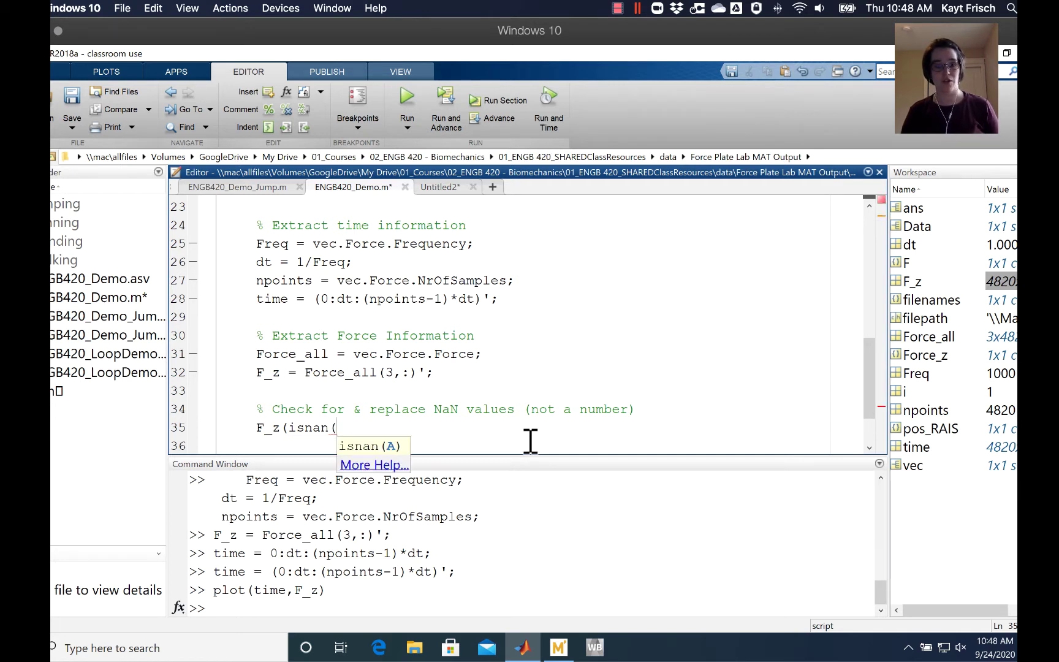
type("F")
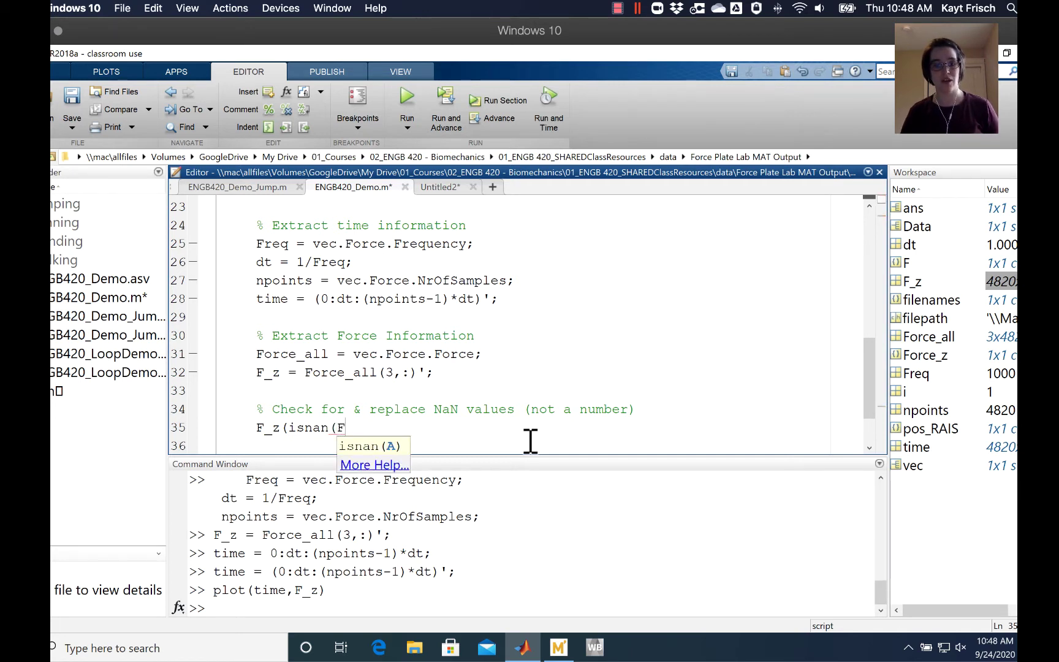
type("_z)")
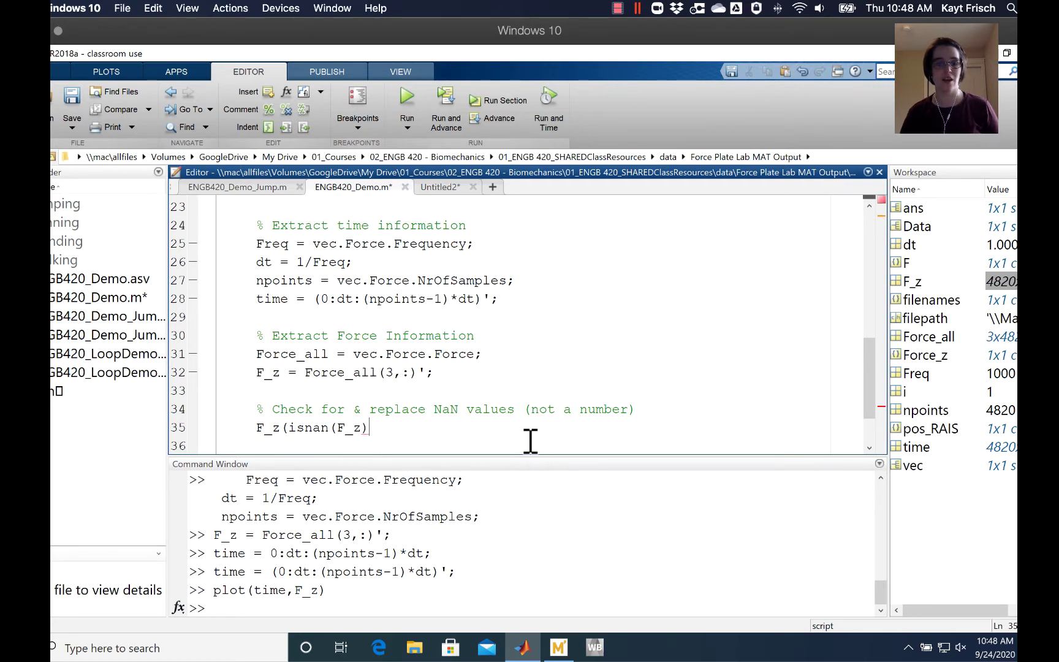
left_click(340, 427)
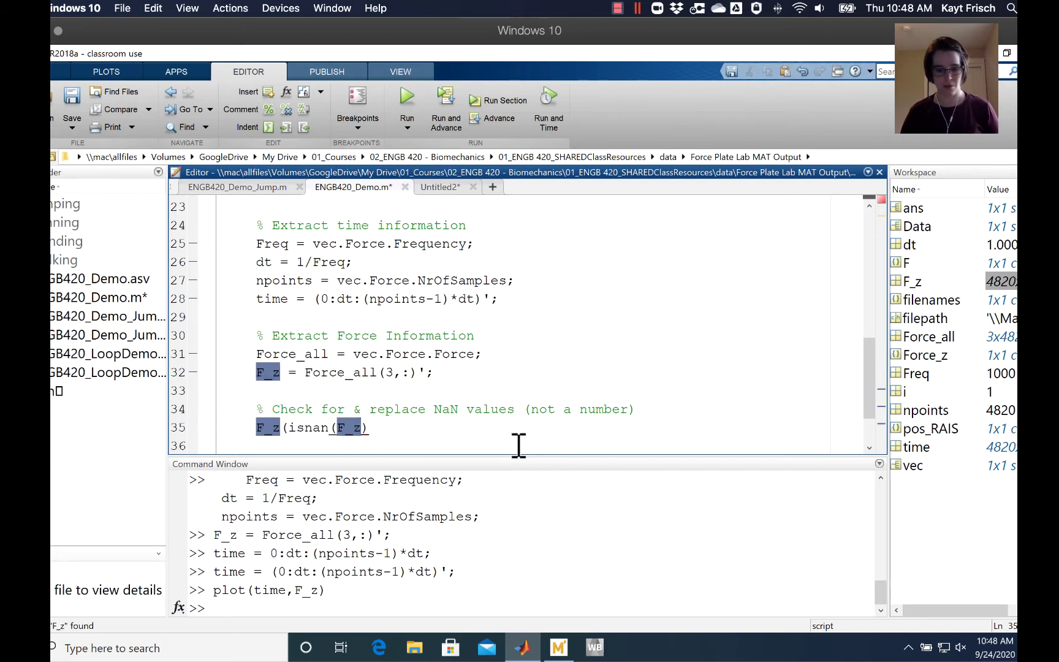
type("(:")
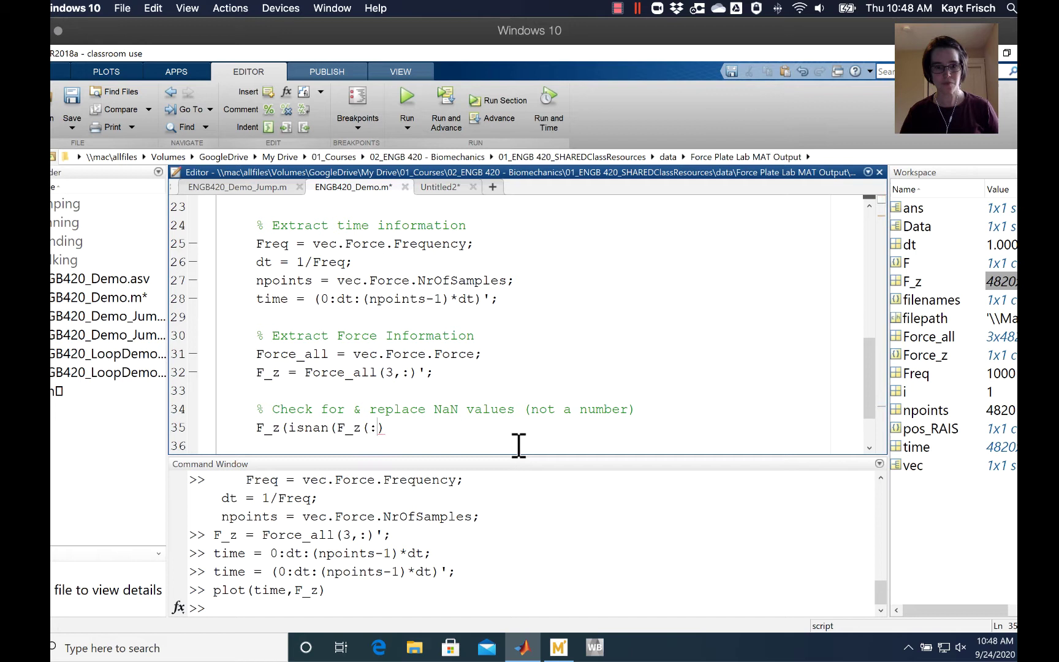
type(",")
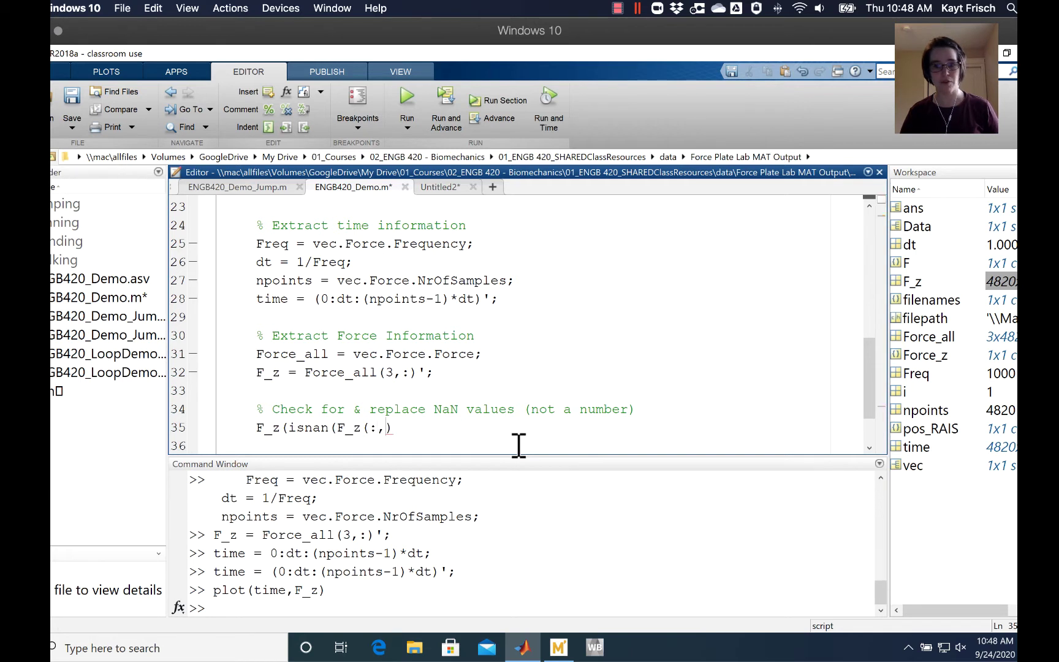
type("1)")
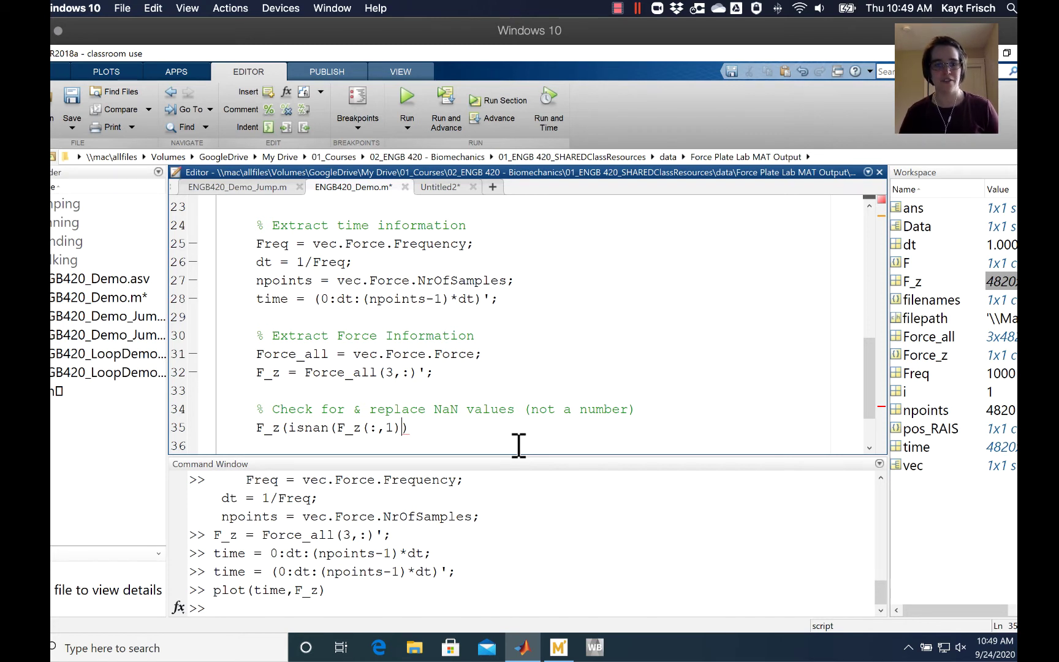
type(")")
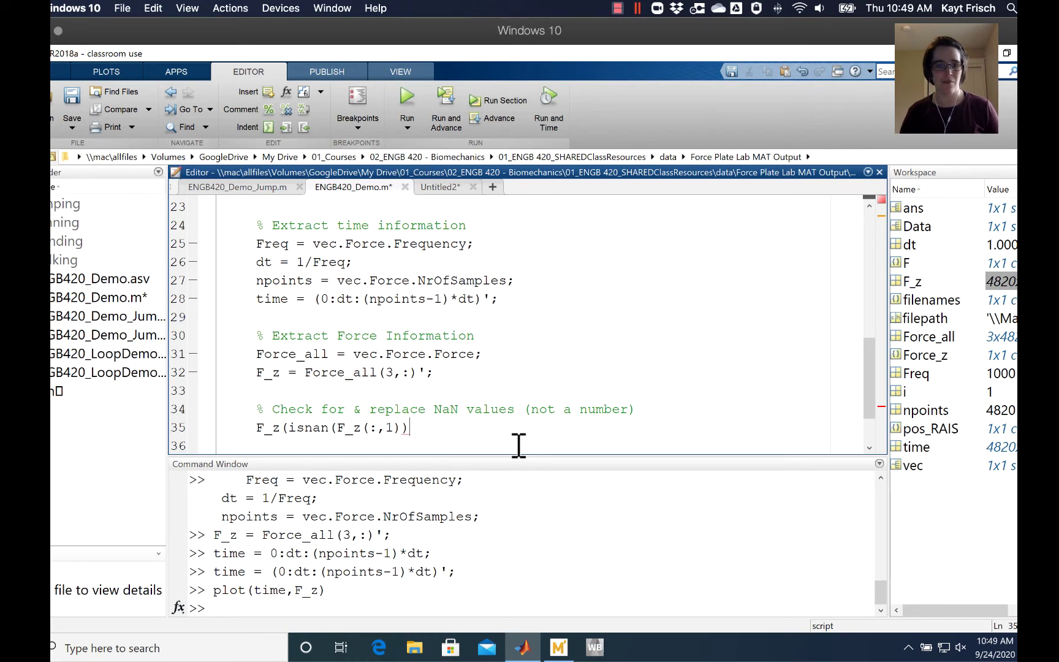
type(")")
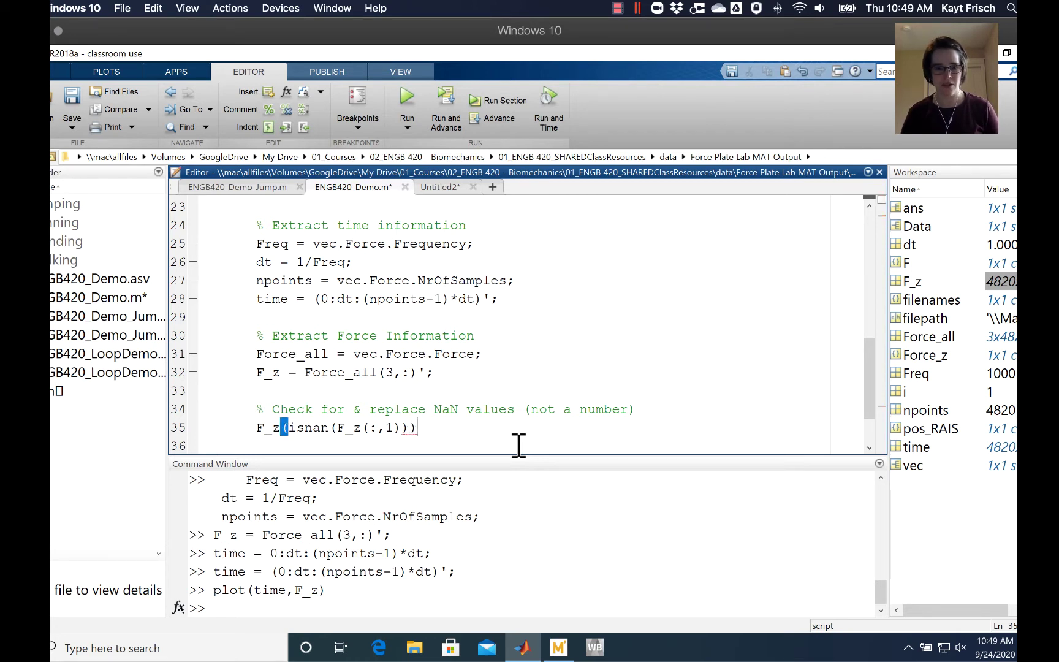
type(" = ")
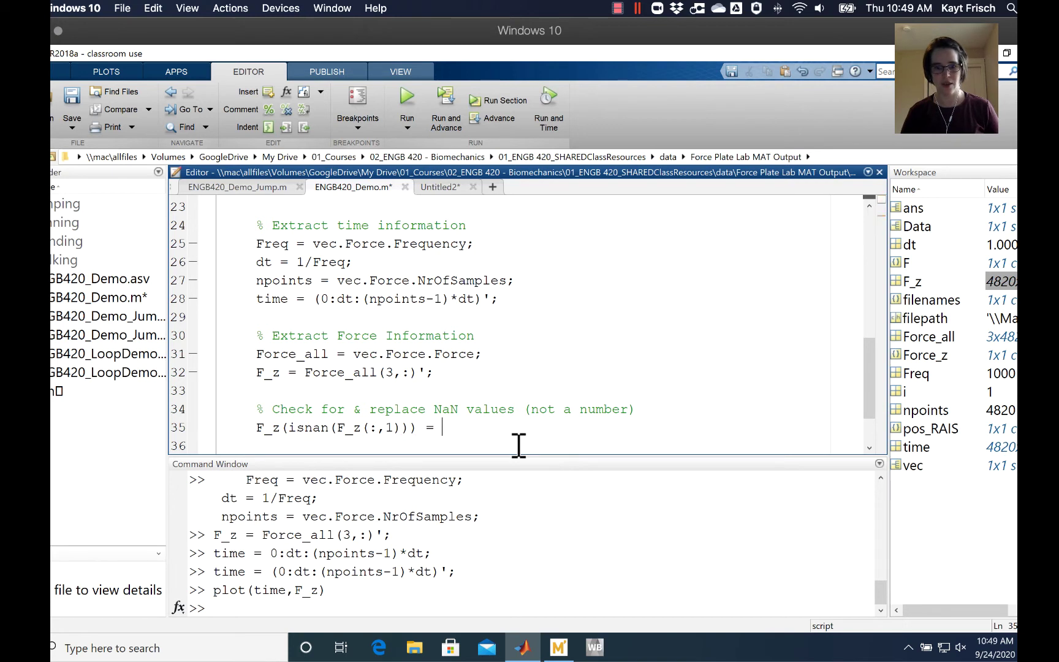
type("[]")
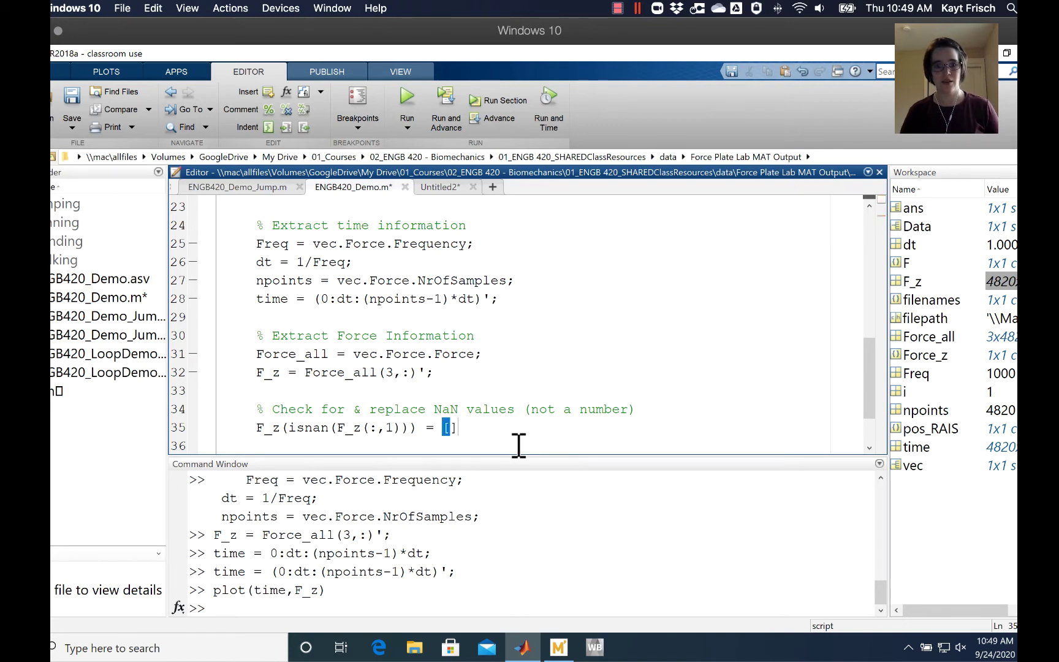
type("; ")
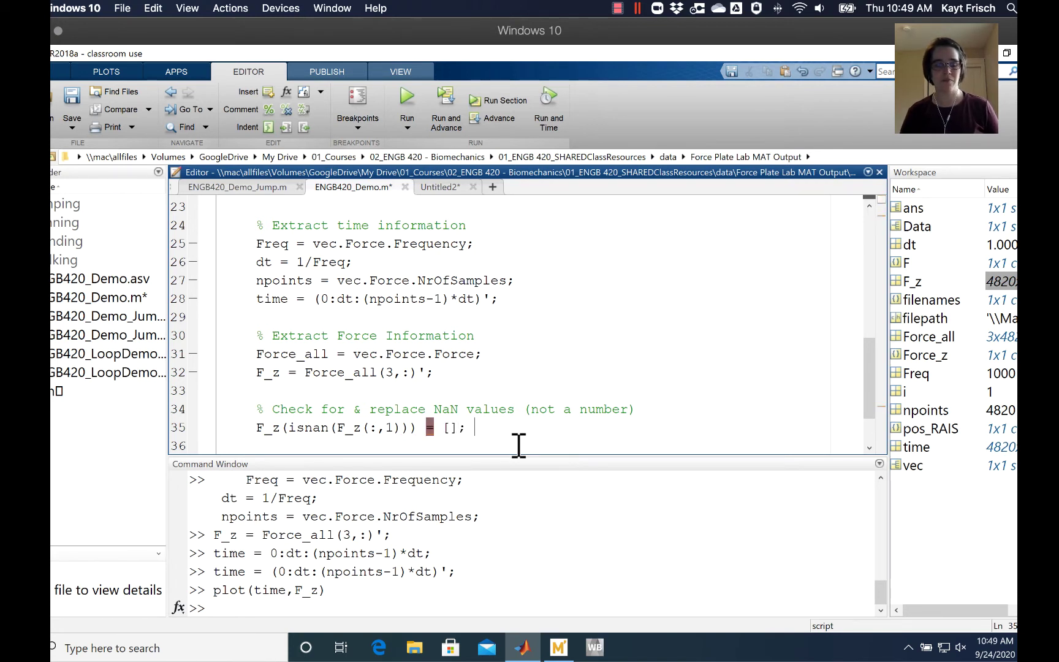
type("%")
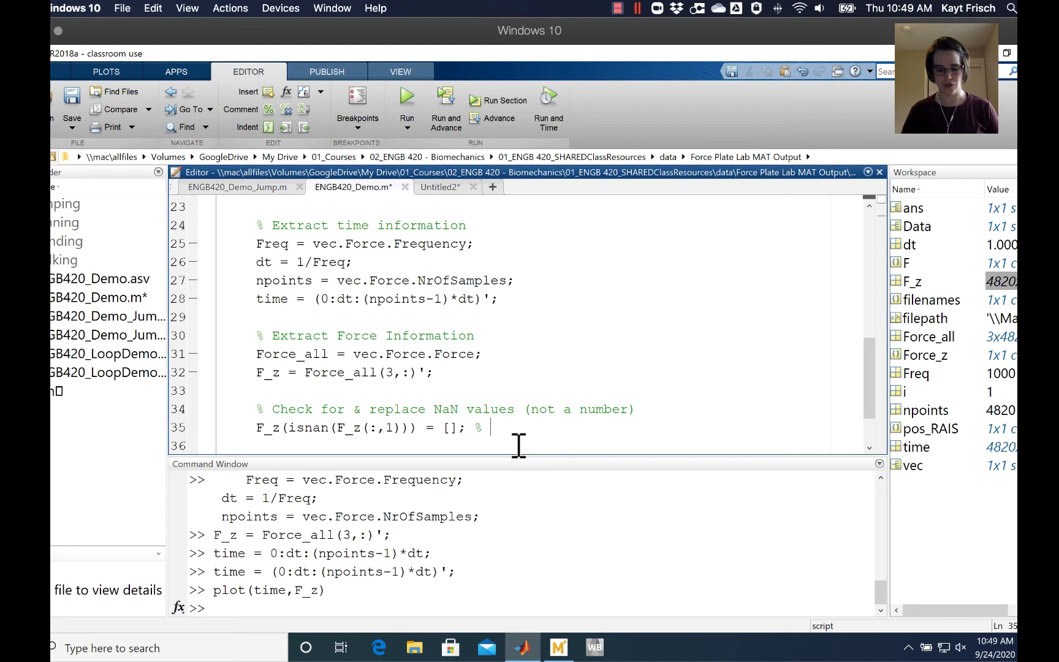
type(" 0")
type(";")
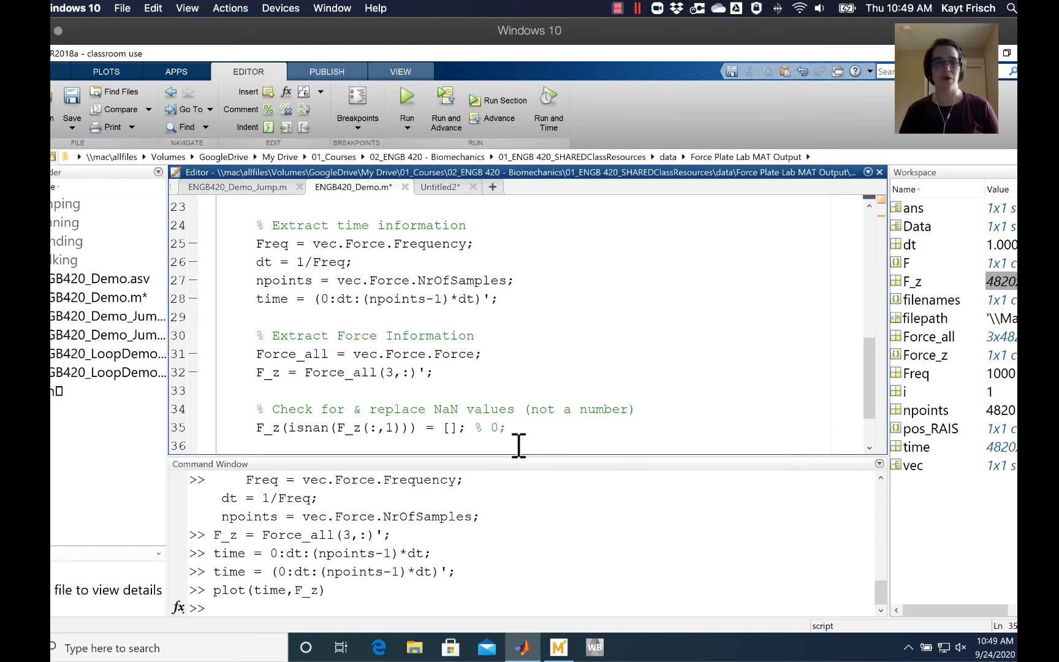
scroll(534, 431, "down", 1)
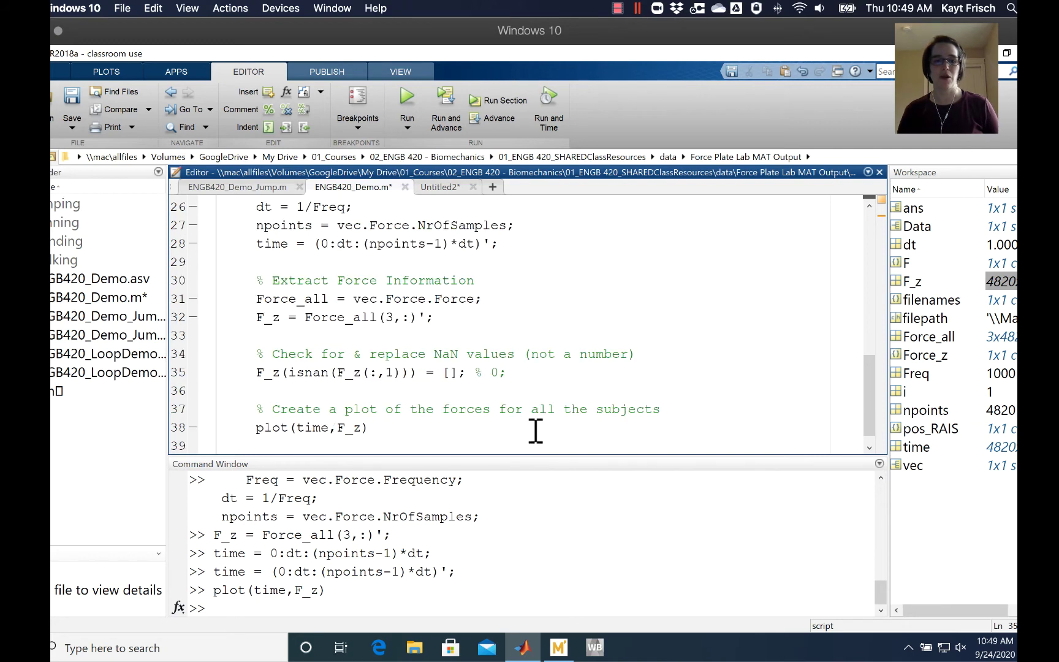
- Run the script, which fails at the plot line with 'Vectors must be the same length'
left_click(405, 100)
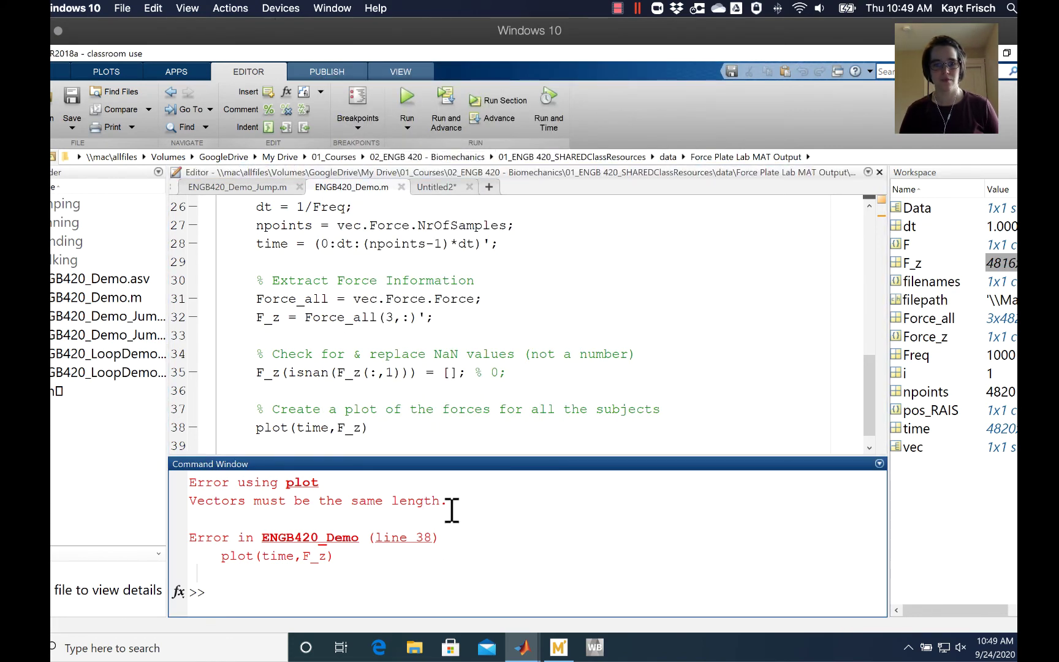
left_click(617, 8)
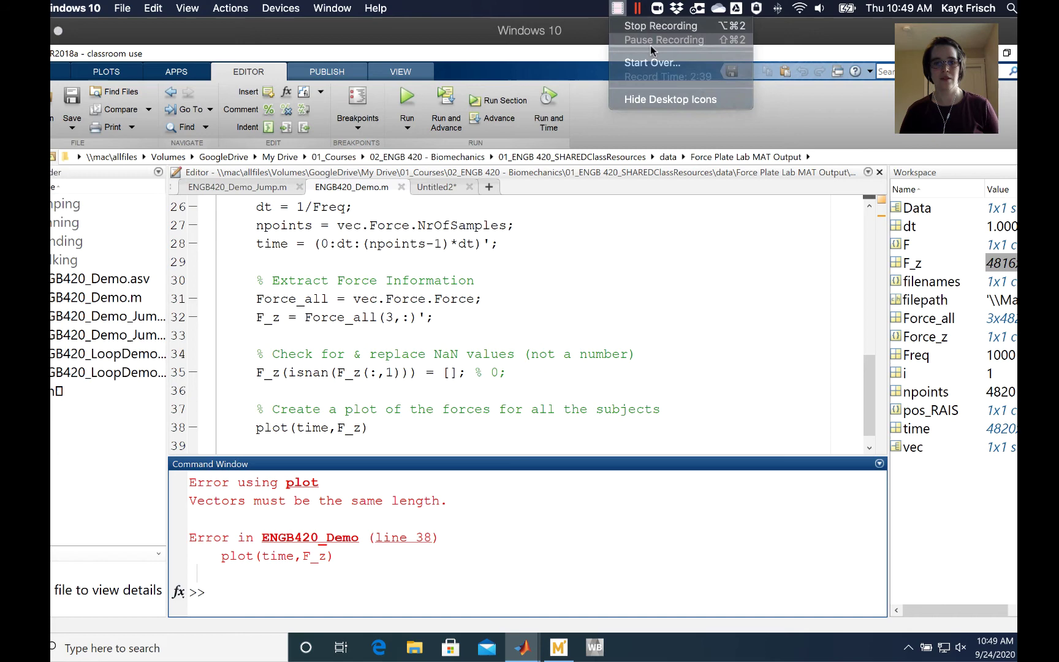
left_click(574, 372)
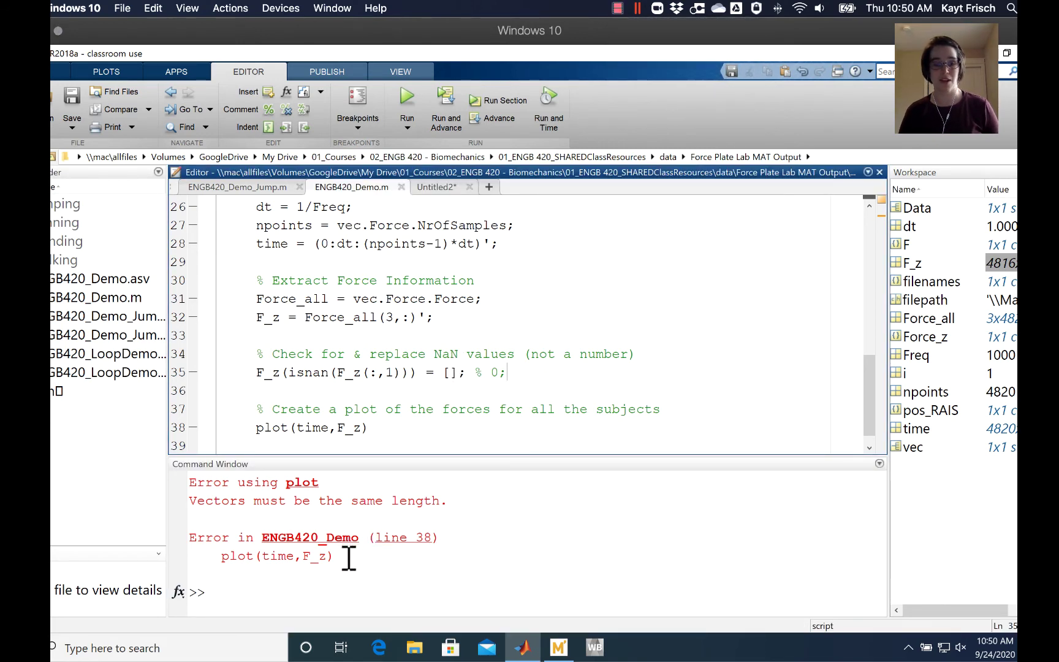
left_click_drag(348, 558, 207, 565)
left_click(245, 515)
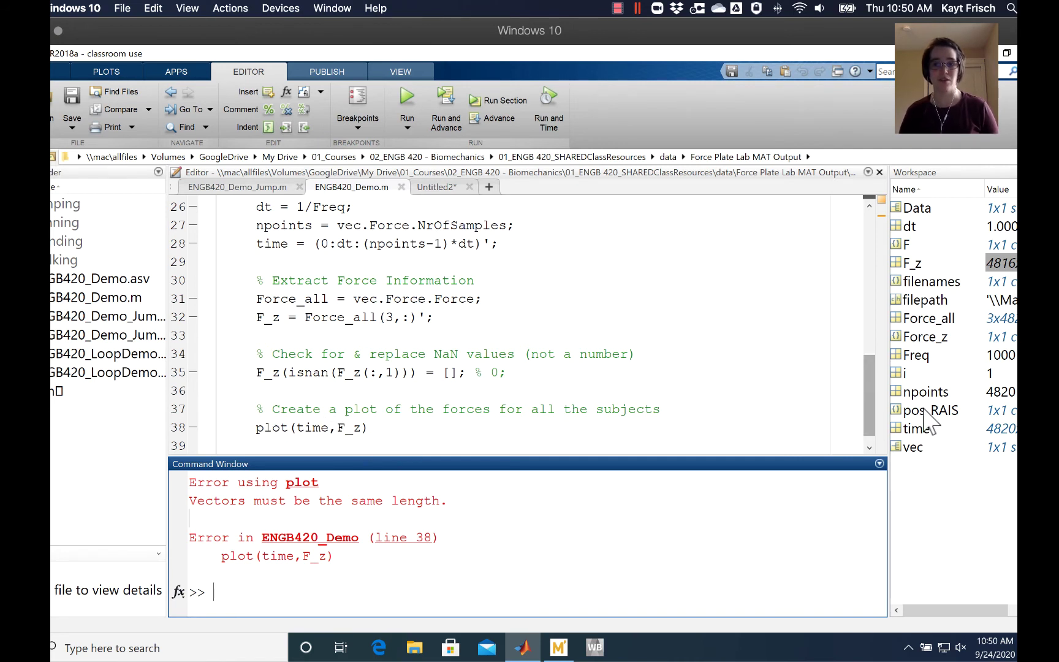
- Compare sizes in the Workspace: F_z has 4816 values, time has 4820
left_click(1001, 264)
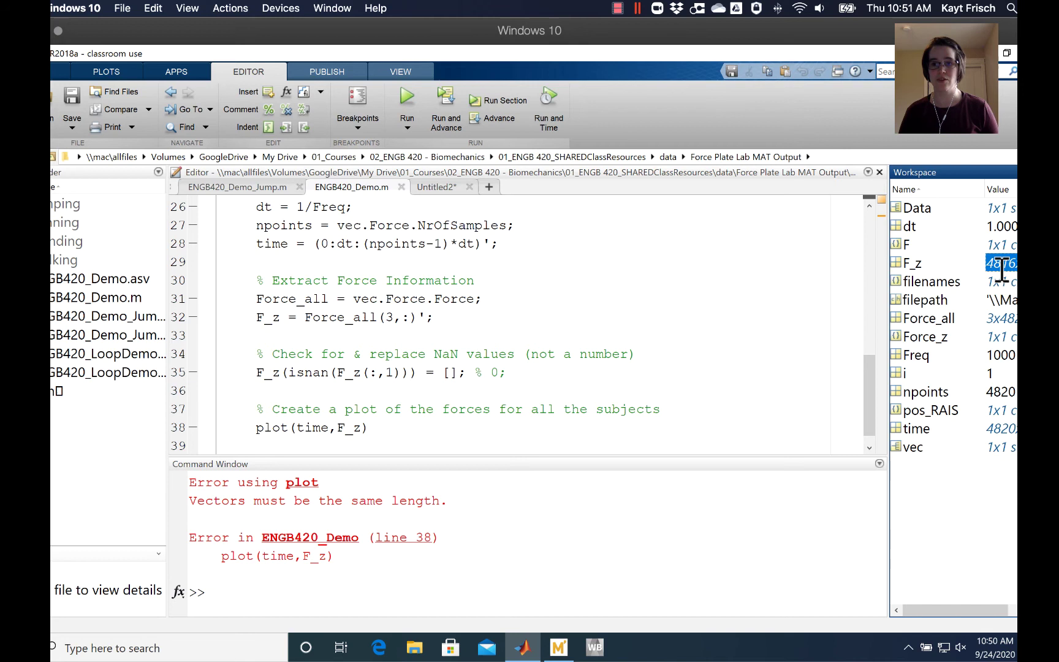
left_click(959, 300)
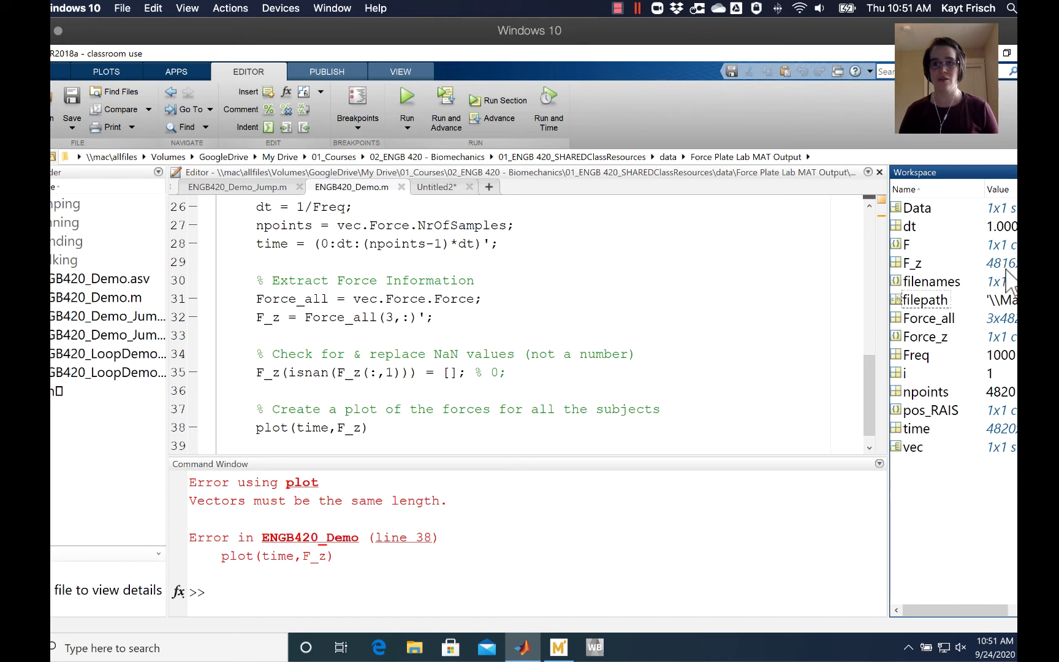
left_click(989, 266)
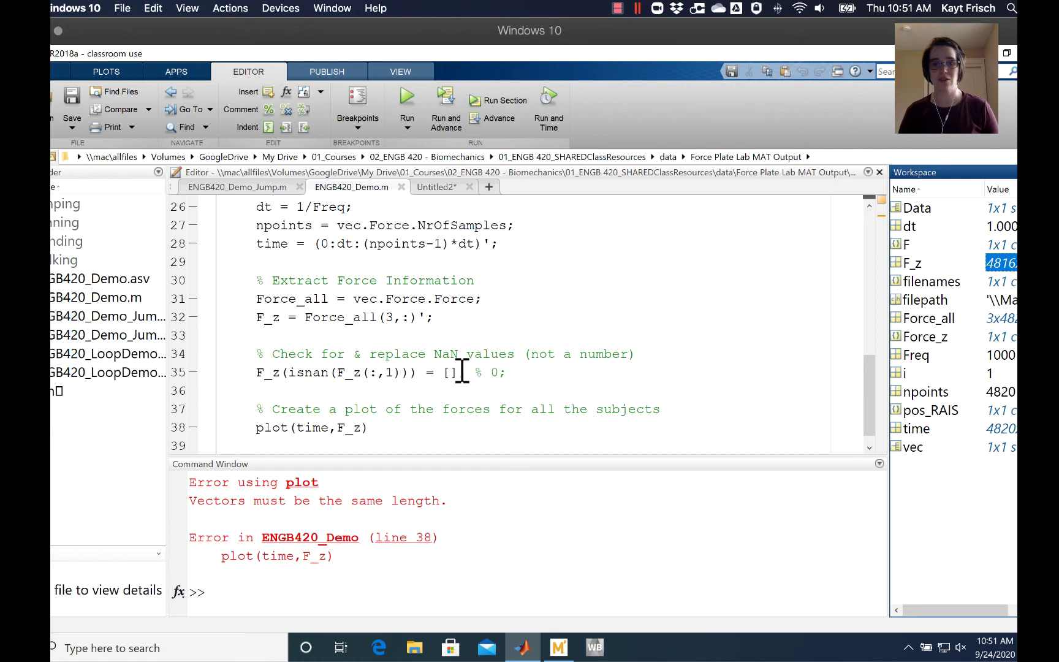
- Delete '[]; %' so line 35 reads F_z(isnan(F_z(:,1))) = 0;
left_click_drag(461, 372, 444, 372)
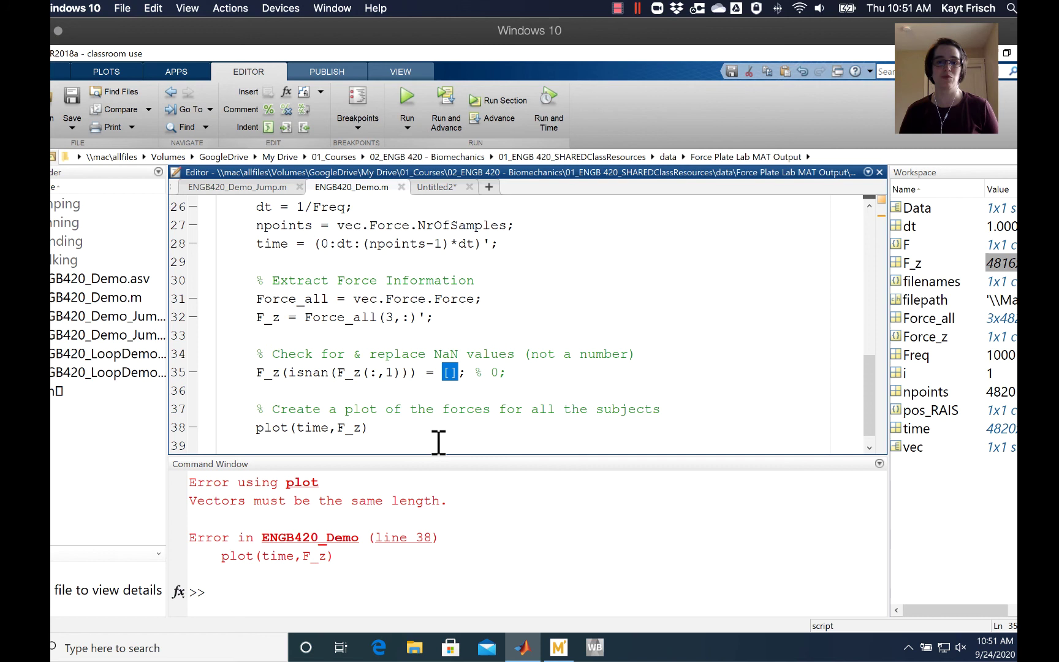
left_click_drag(484, 373, 443, 372)
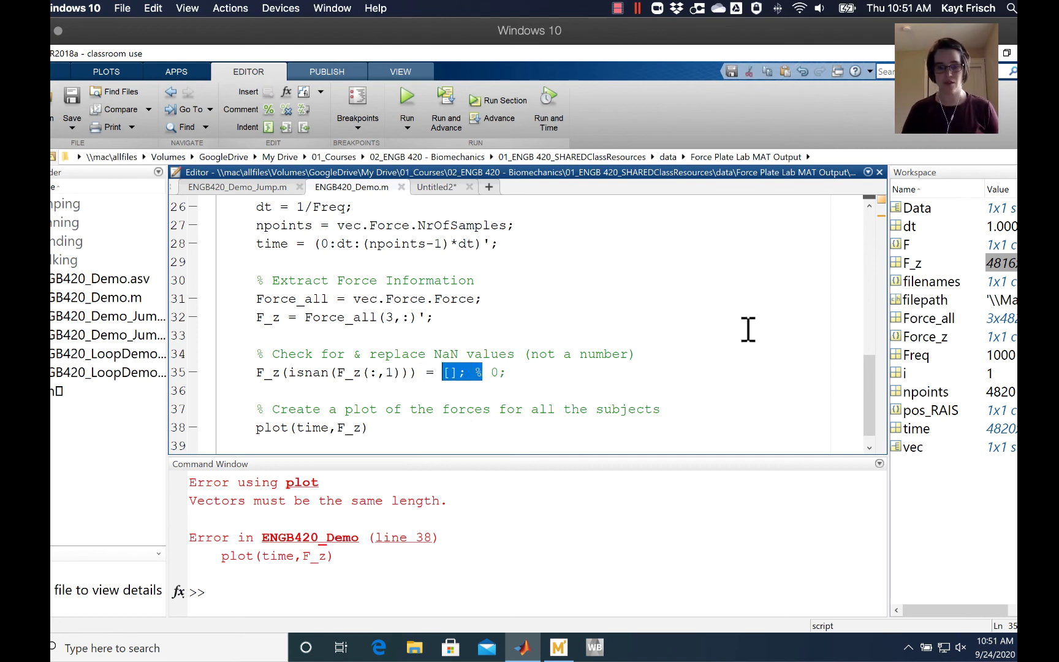
key("Delete")
key("Delete")
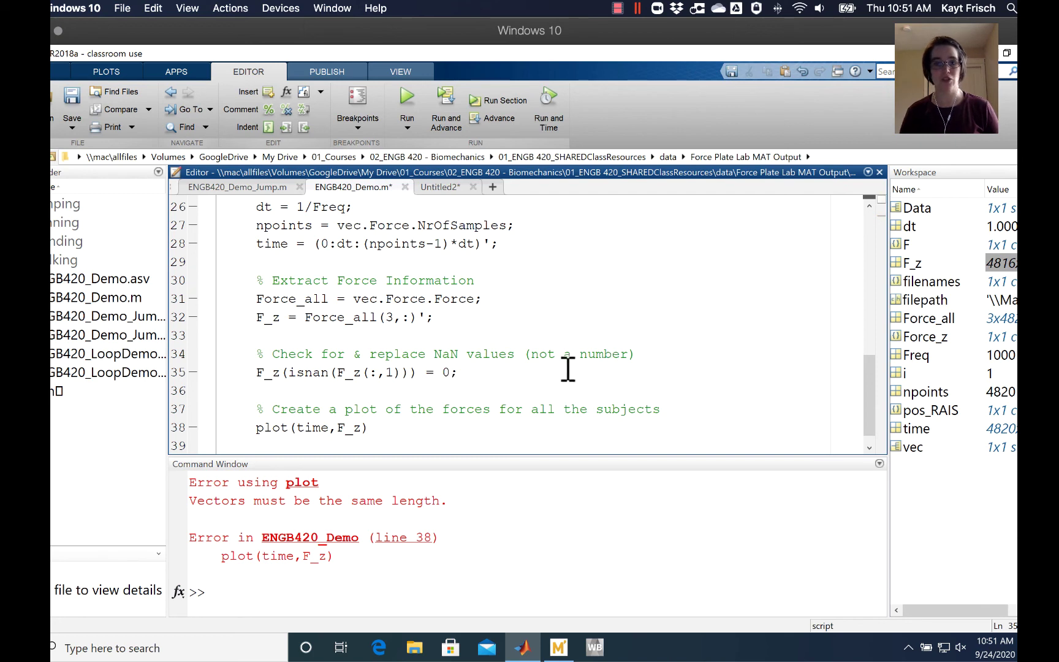
- Save and run the corrected script, producing the F_z-versus-time plot in Figure 1
left_click(413, 98)
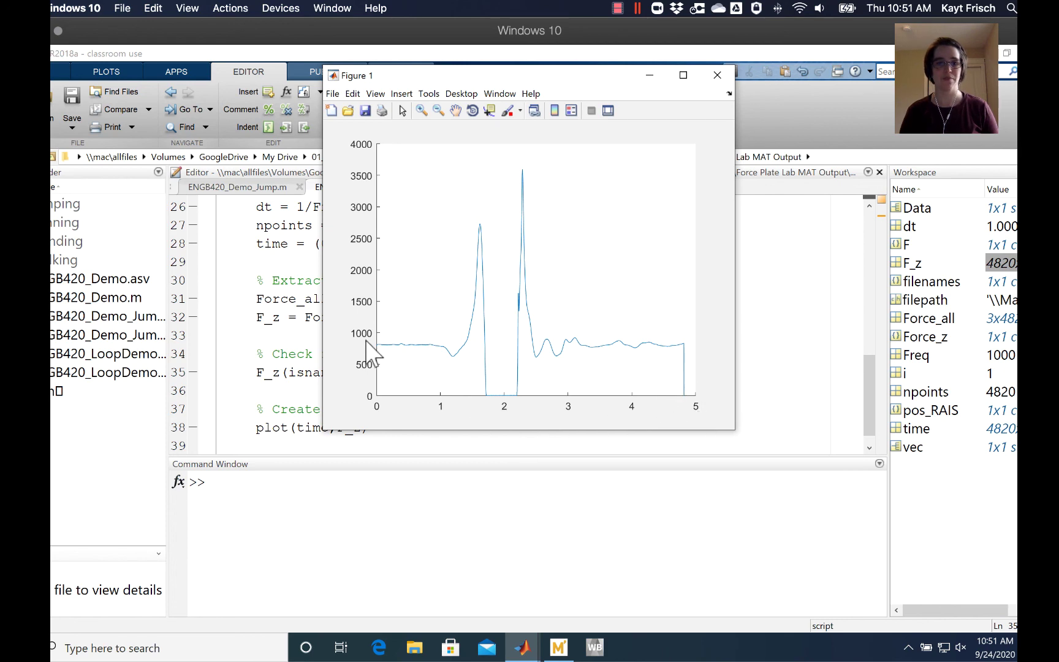
left_click(189, 177)
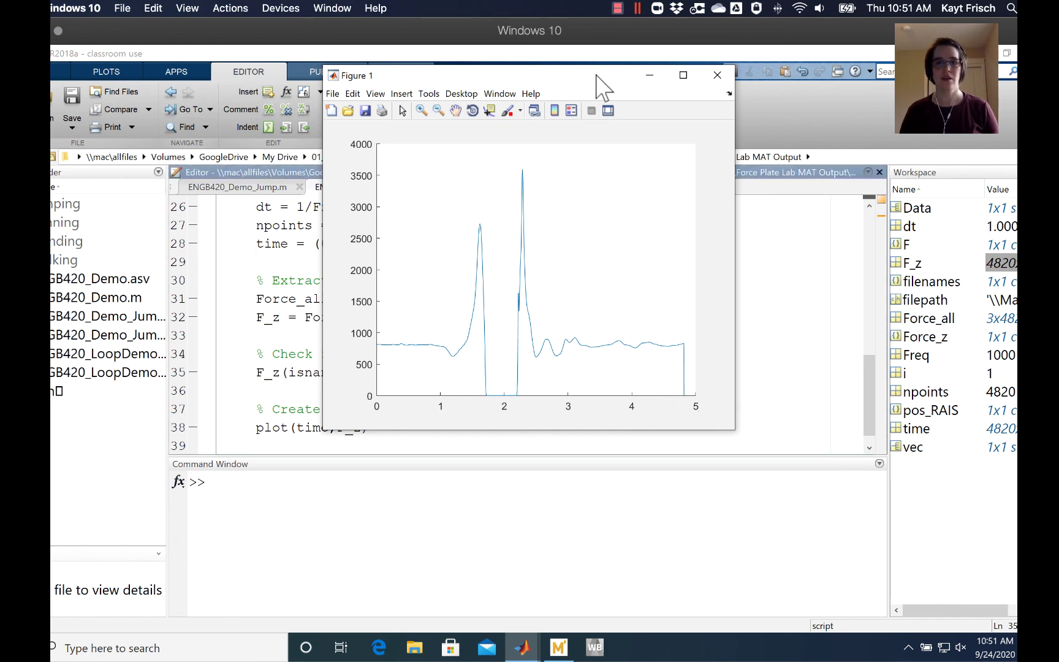